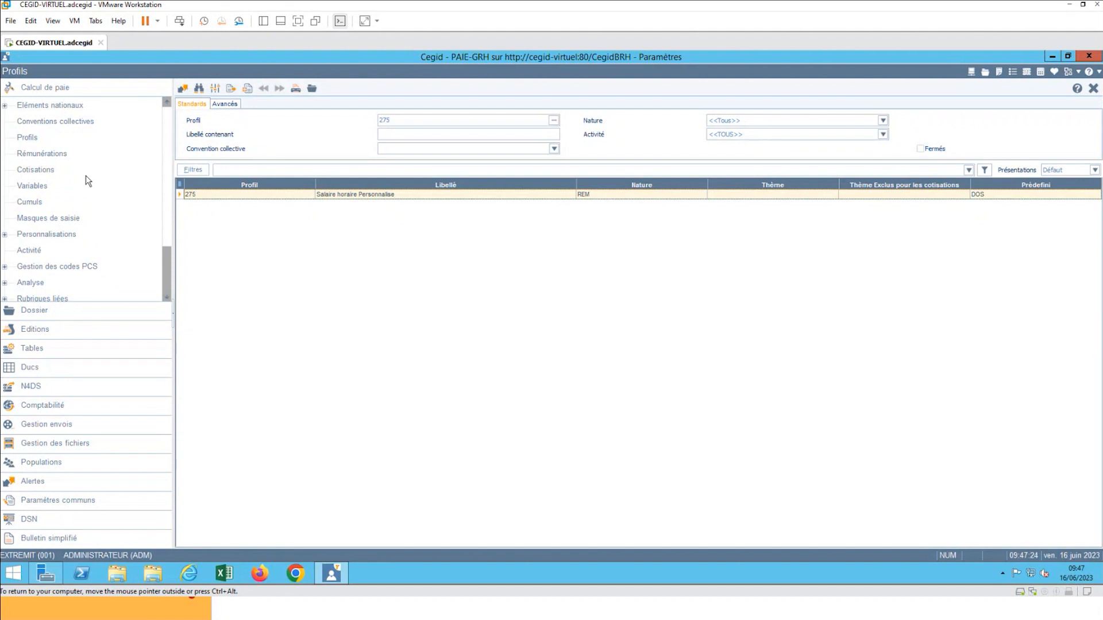
Filter the Cotisations list by code 850 and open contribution 8501 Prévoyance Non cadre TA
left_click(45, 171)
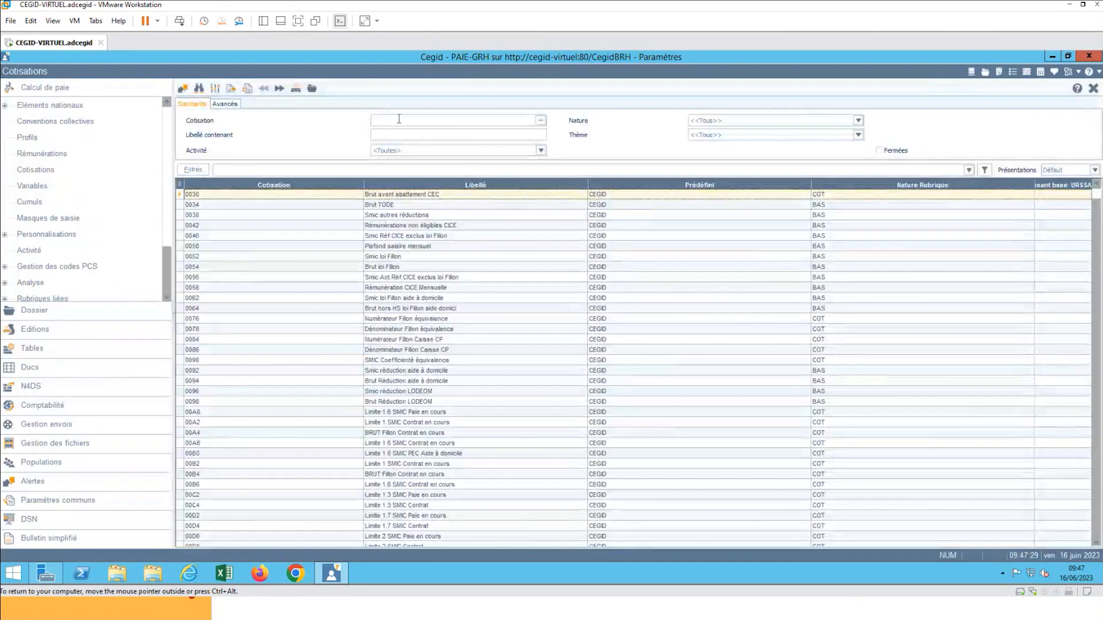
left_click(399, 119)
type("850")
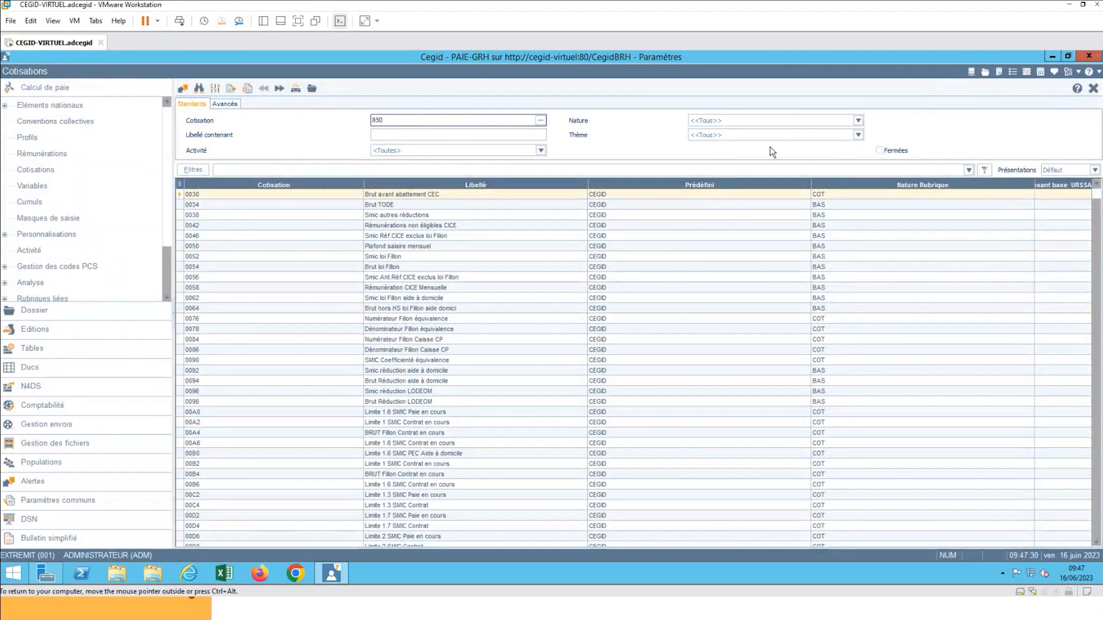
left_click(984, 171)
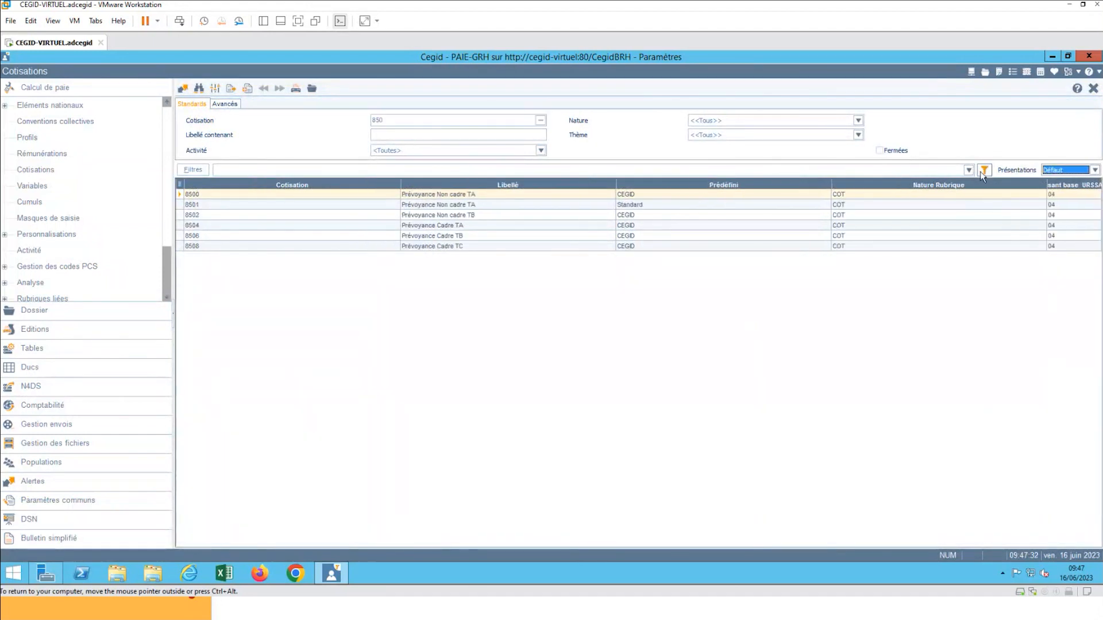
double_click(476, 205)
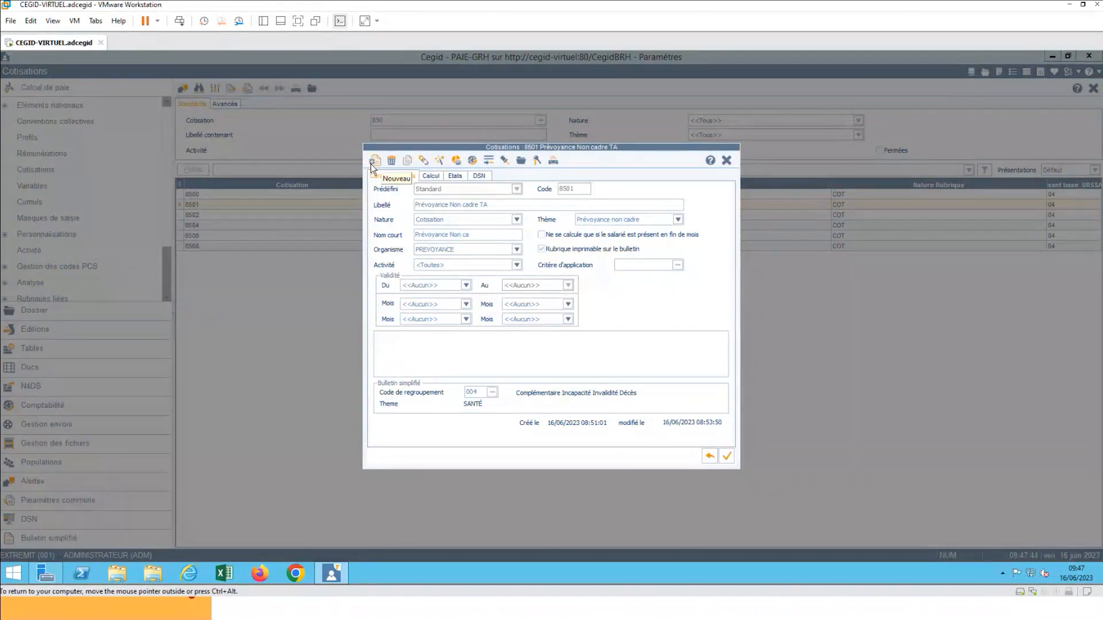
Assign the cumuls Ajustement salarial net social and Ajustement PP Net social as gains to contribution 8501, then save and close it
left_click(423, 160)
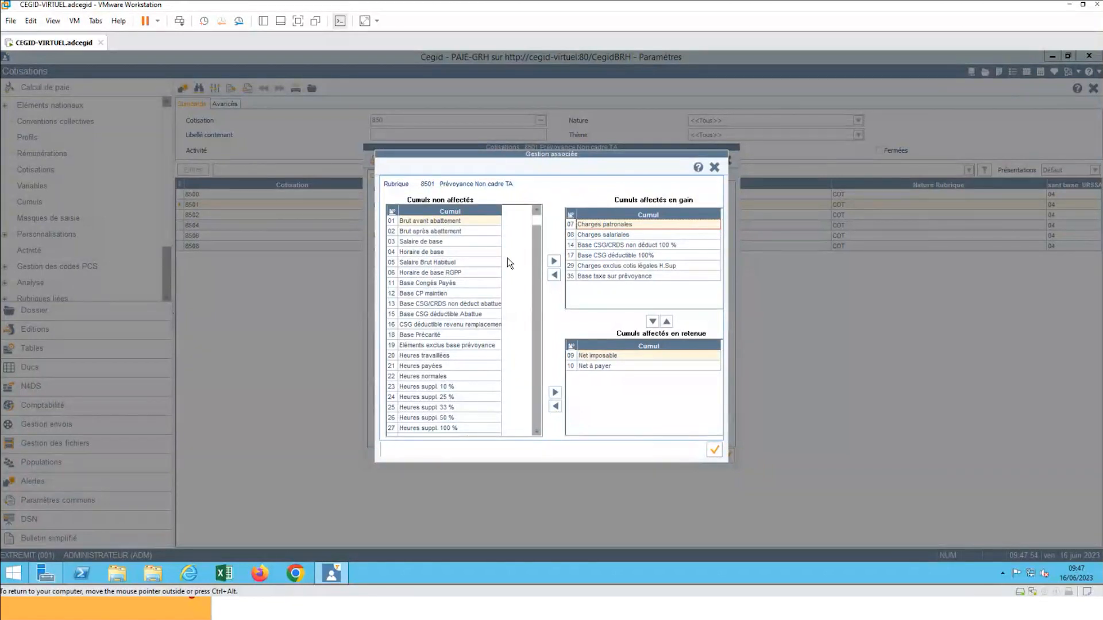
left_click(454, 263)
key("Down")
key("Down")
key("Down")
key("Down")
key("Down")
key("Down")
key("Down")
key("Down")
key("Down")
key("Down")
key("Down")
key("Down")
key("Down")
key("Down")
key("Down")
key("Down")
key("Down")
key("Down")
key("Down")
key("Down")
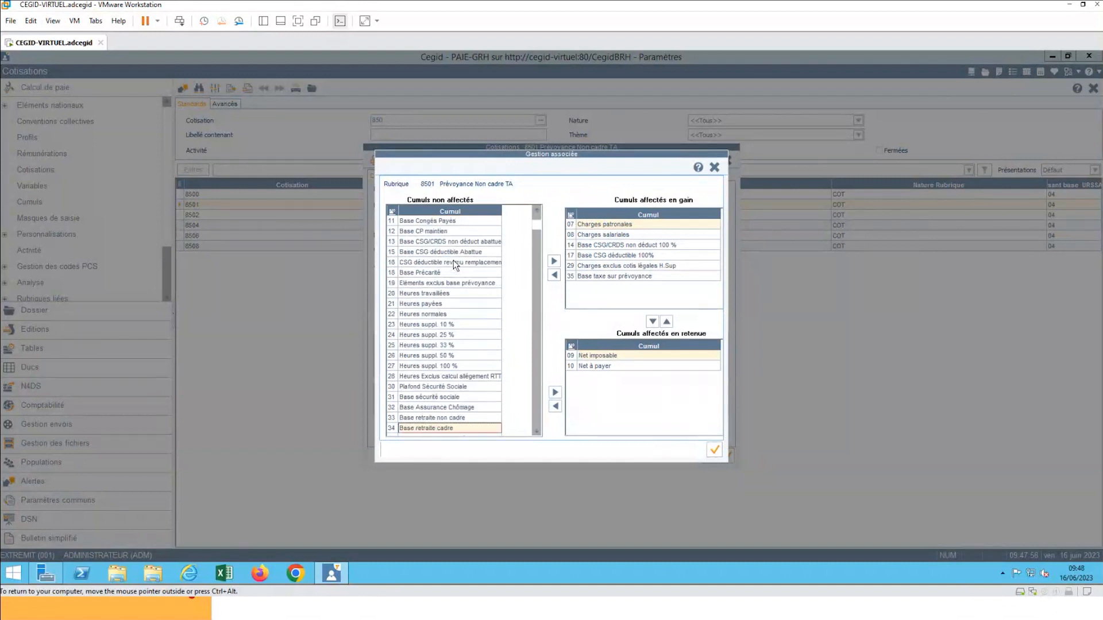
key("Down")
key("Down")
key("Down")
key("Down")
key("Down")
key("Down")
key("Down")
key("Down")
key("Down")
key("Down")
key("Down")
key("Down")
key("Down")
key("Down")
key("Down")
key("Down")
key("Down")
key("Down")
key("Down")
key("Down")
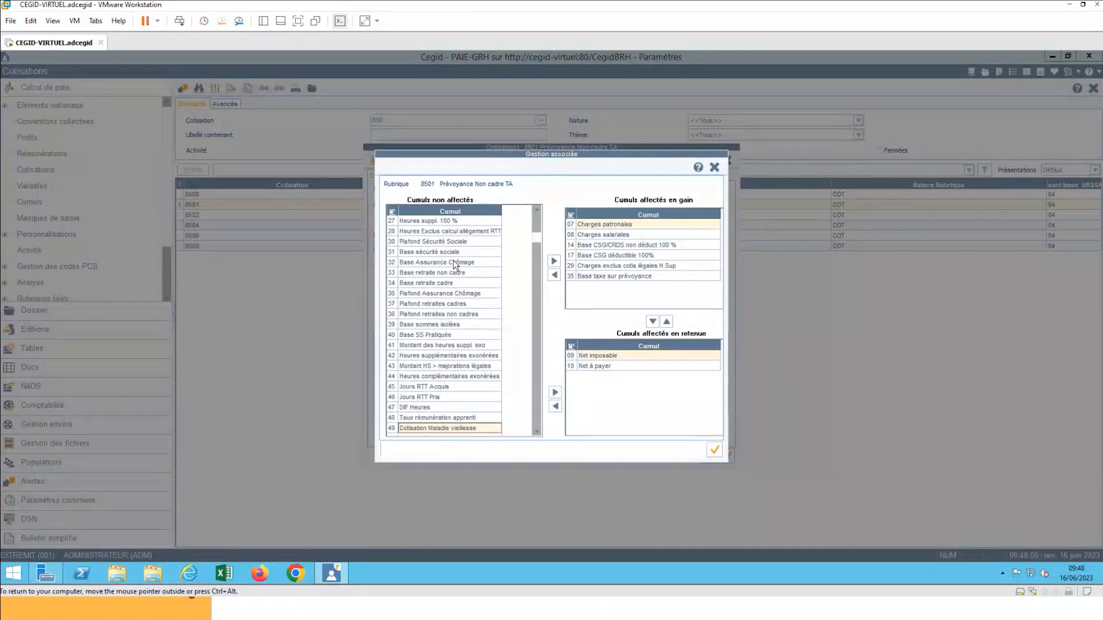
key("Down")
key("Down")
key("Down")
key("Down")
key("Down")
key("Down")
key("Down")
key("Down")
key("Down")
key("Down")
key("Down")
key("Down")
key("Down")
key("Down")
key("Down")
key("Down")
key("Down")
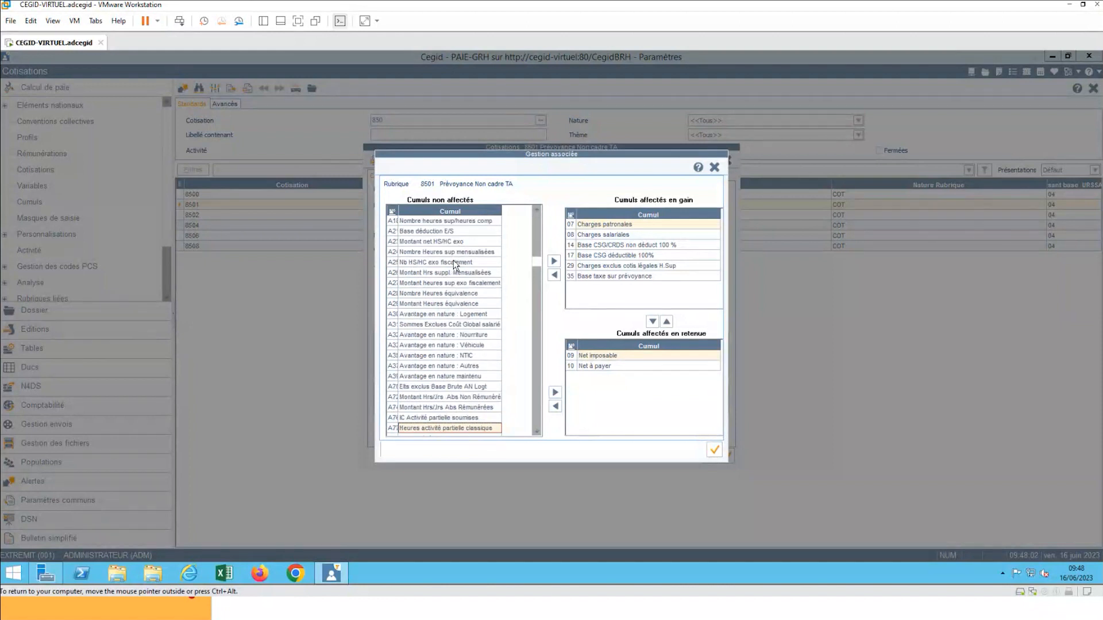
key("Down")
key("Down")
key("Down")
key("Down")
key("Down")
key("Down")
key("Down")
key("Down")
key("Down")
key("Down")
key("Down")
key("Down")
key("Down")
key("Down")
key("Down")
key("Down")
key("Down")
key("Down")
key("Down")
key("Down")
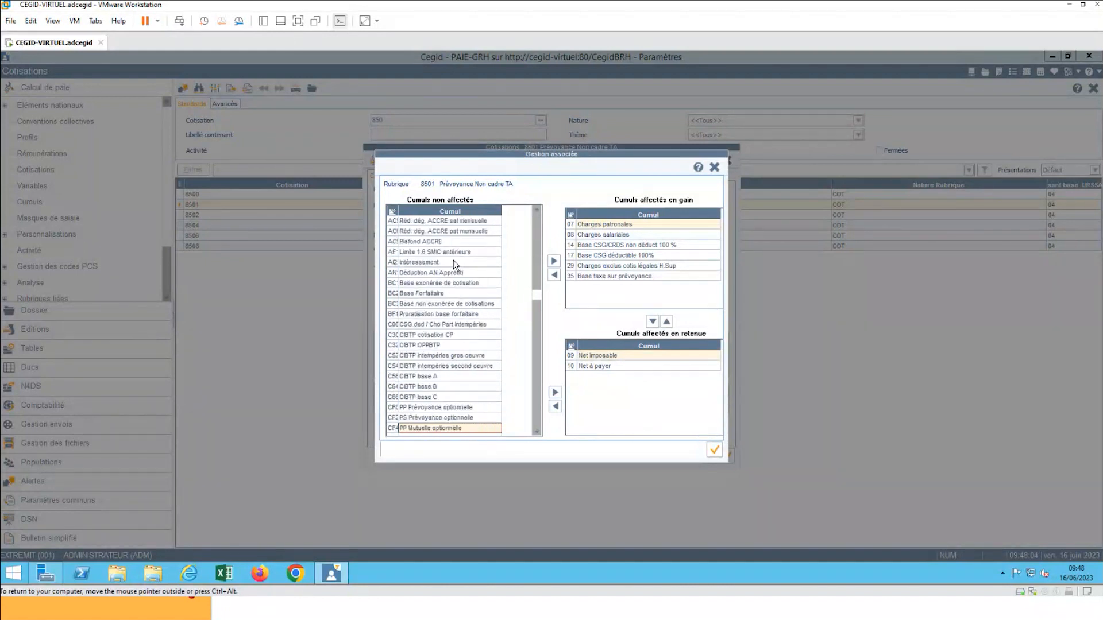
key("Down")
key("Down")
key("Down")
key("Down")
key("Down")
key("Down")
key("Down")
key("Down")
key("Down")
key("Down")
key("Down")
key("Down")
key("Down")
key("Down")
key("Down")
key("Down")
key("Down")
key("Down")
key("Down")
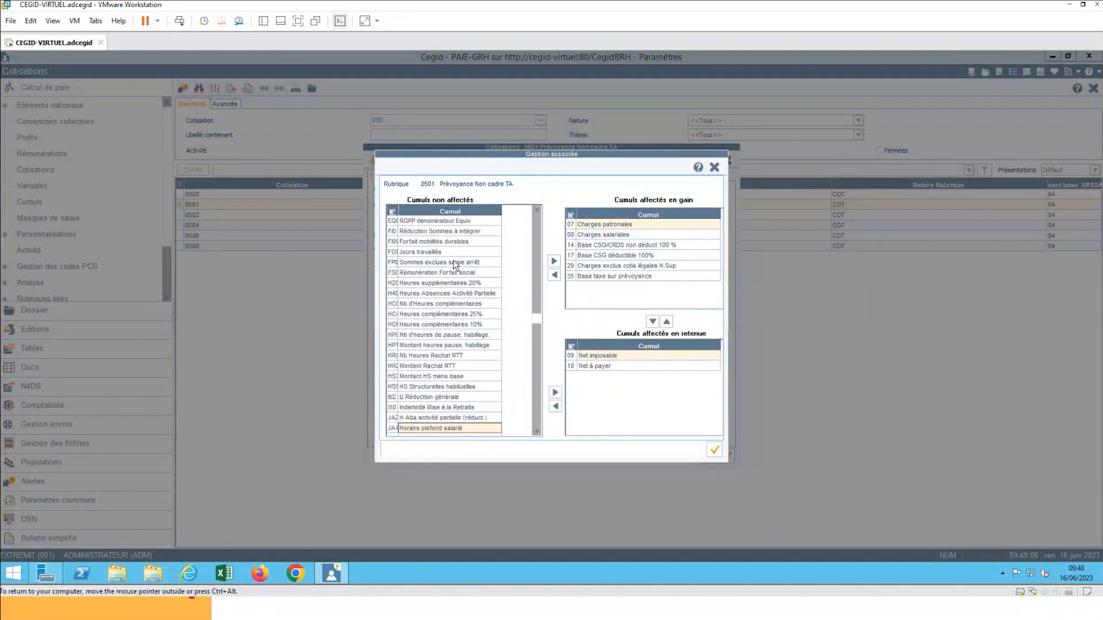
key("Down")
key("Down")
key("Down")
key("Down")
key("Down")
key("Down")
key("Down")
key("Down")
key("Down")
key("Down")
key("Down")
key("Down")
key("Down")
key("Down")
key("Down")
key("Down")
key("Down")
key("Up")
key("Up")
key("Up")
key("Up")
key("Up")
key("Up")
key("Up")
key("Up")
key("Up")
key("Up")
key("Up")
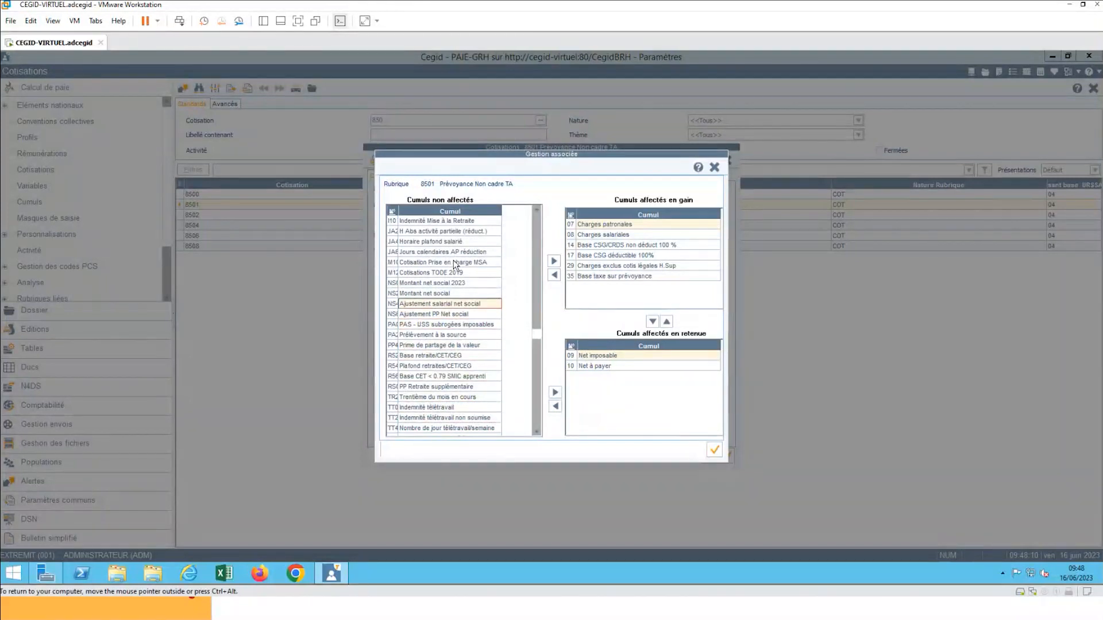
key("shift+Down")
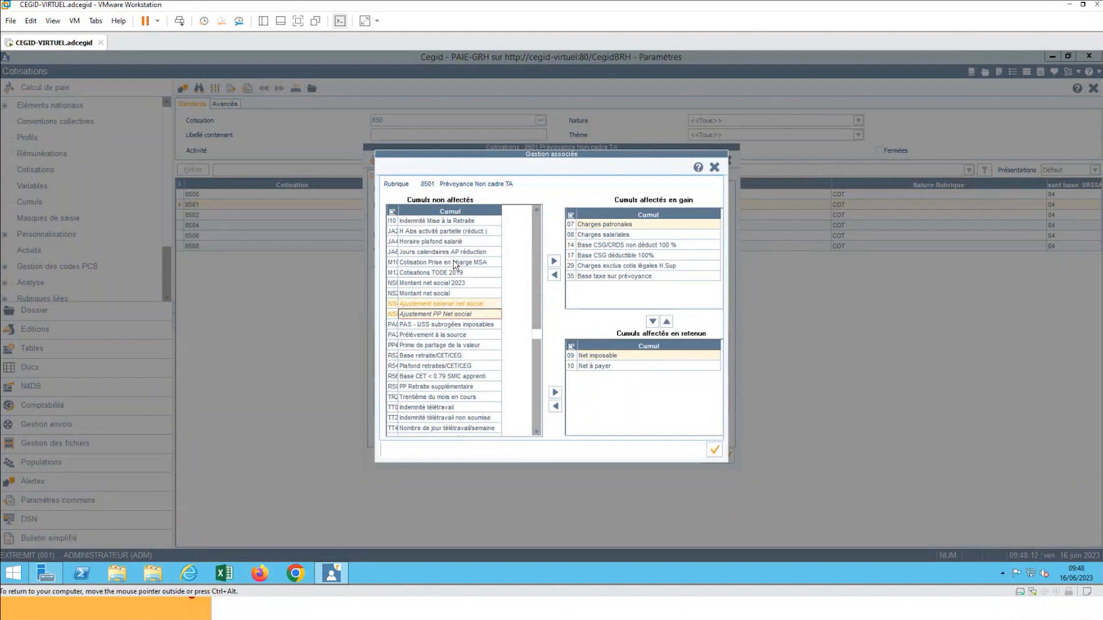
left_click(554, 262)
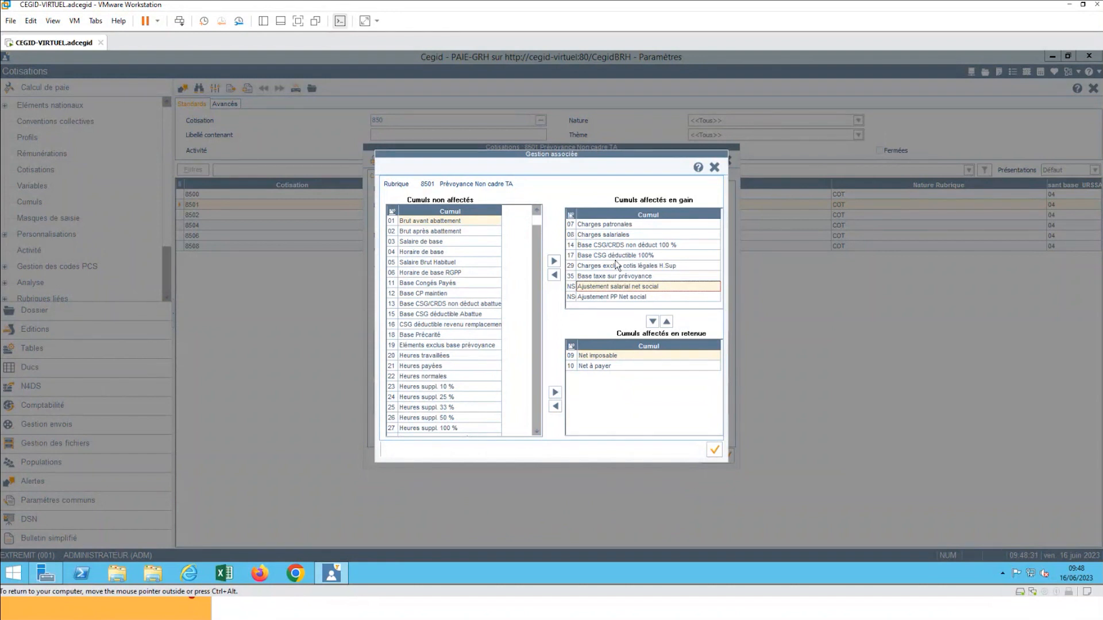
left_click(714, 451)
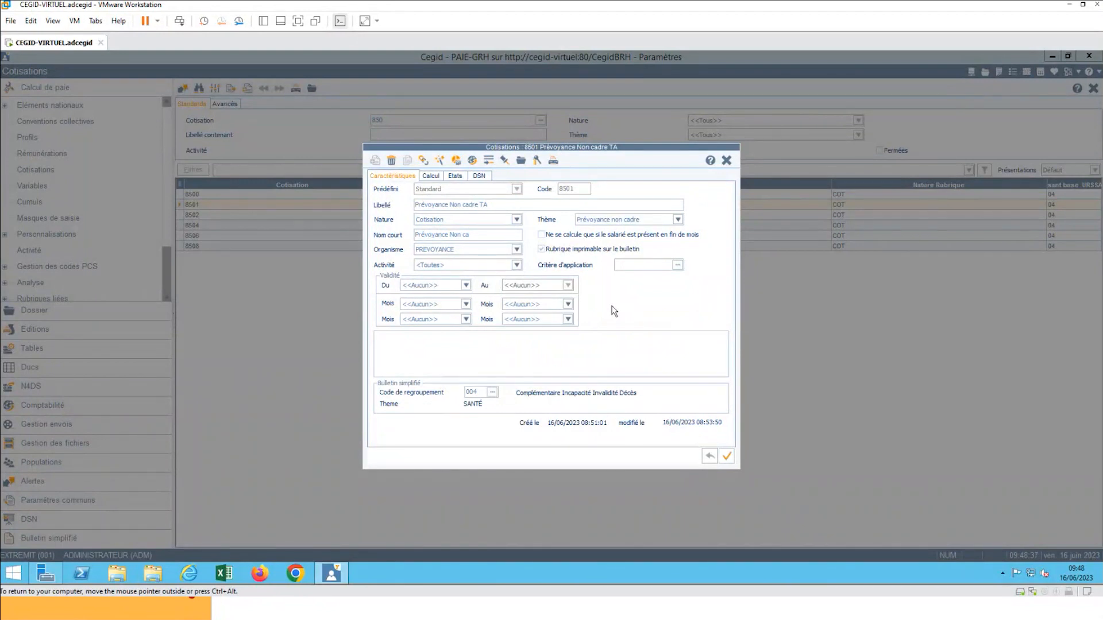
left_click(727, 457)
left_click(728, 160)
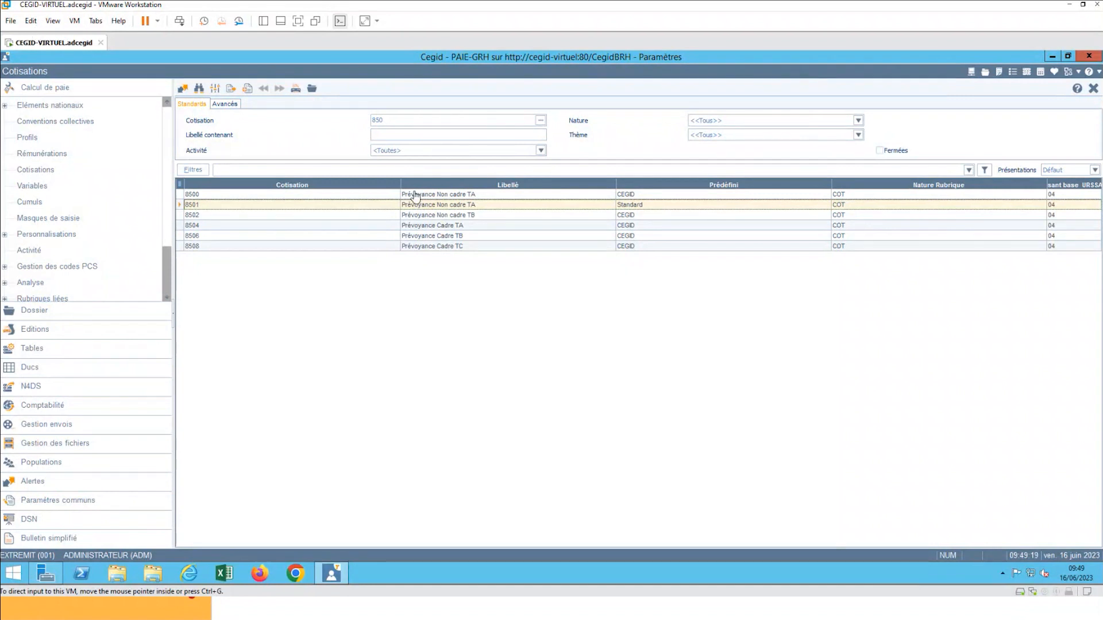
Leave the Cotisations list and open the list of payroll profiles
left_click(1011, 71)
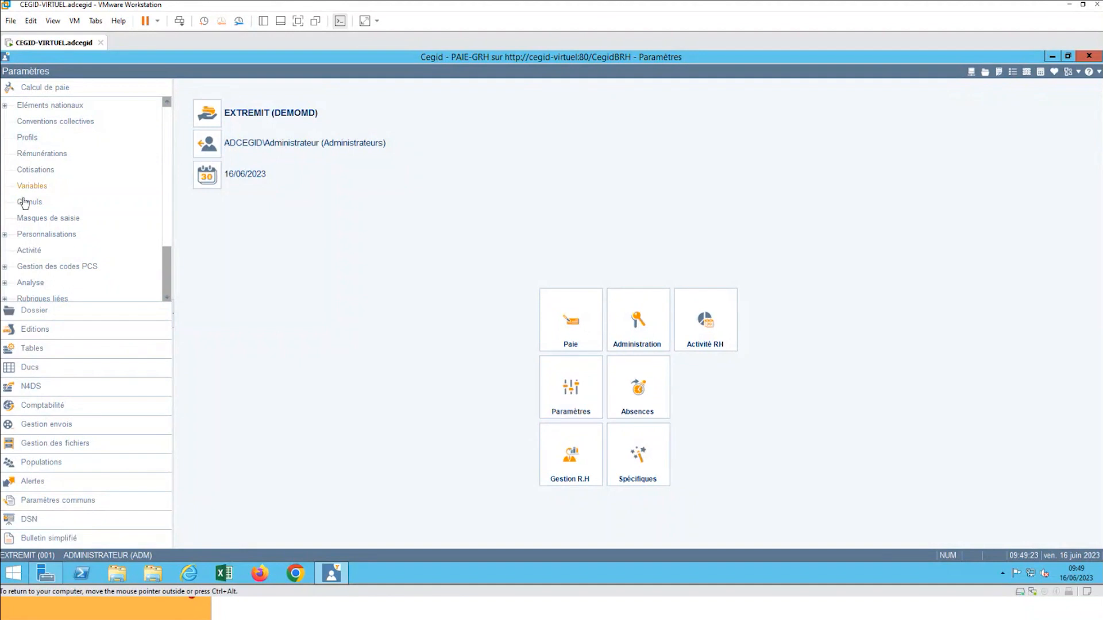
left_click(27, 137)
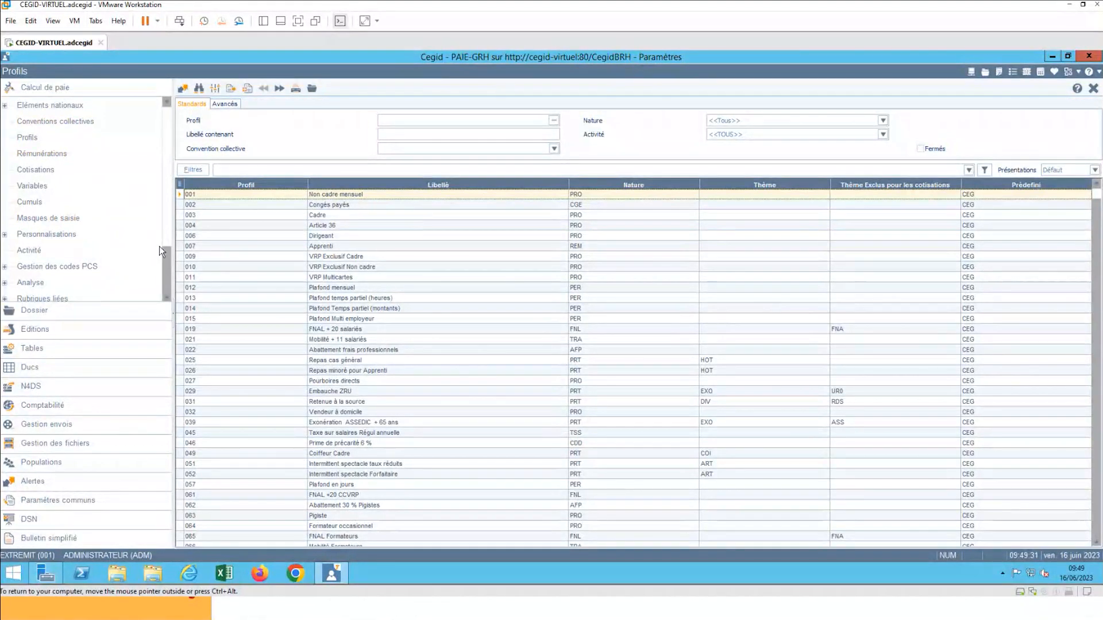
scroll(48, 247, "down", 1)
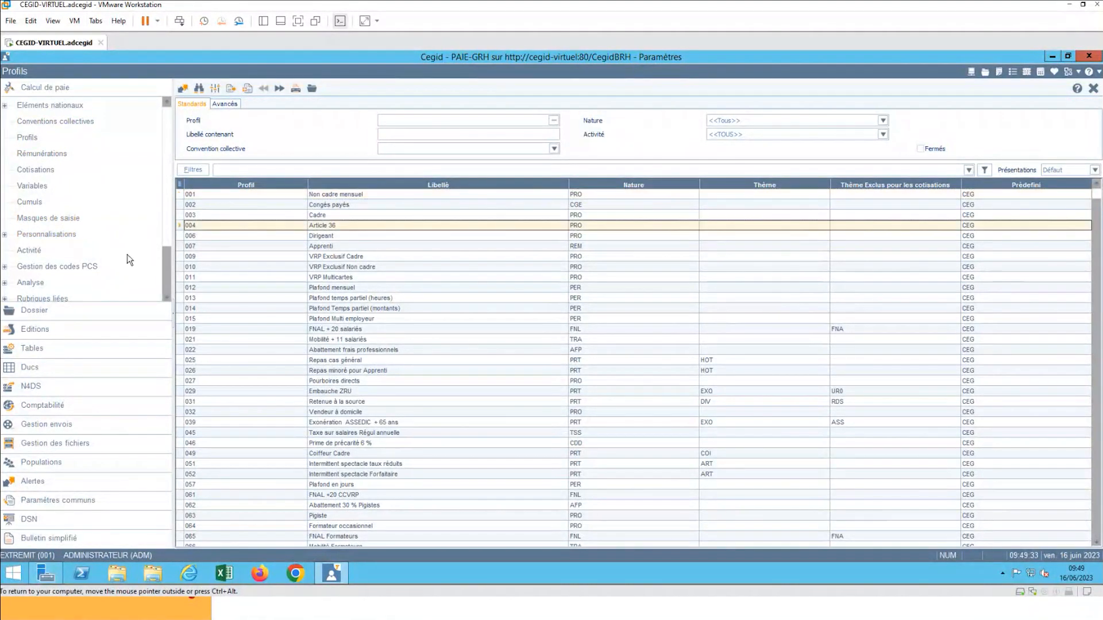
left_click(167, 269)
left_click(328, 565)
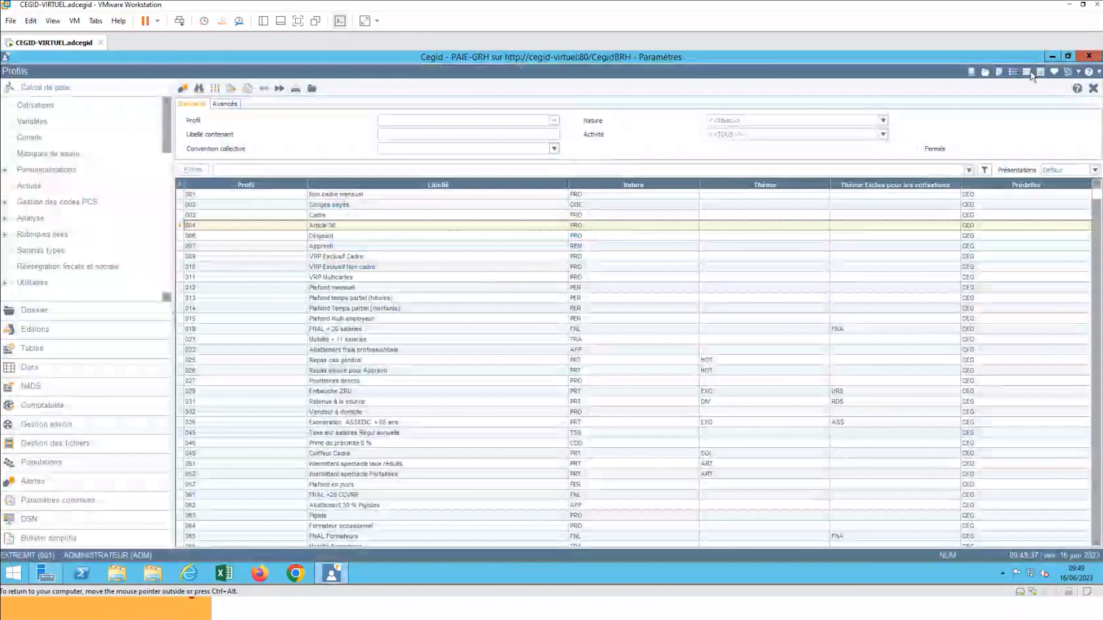
Check the profiles assigned to the sixth employee in the Paie module's Salariés list, then close the record without saving
left_click(1028, 73)
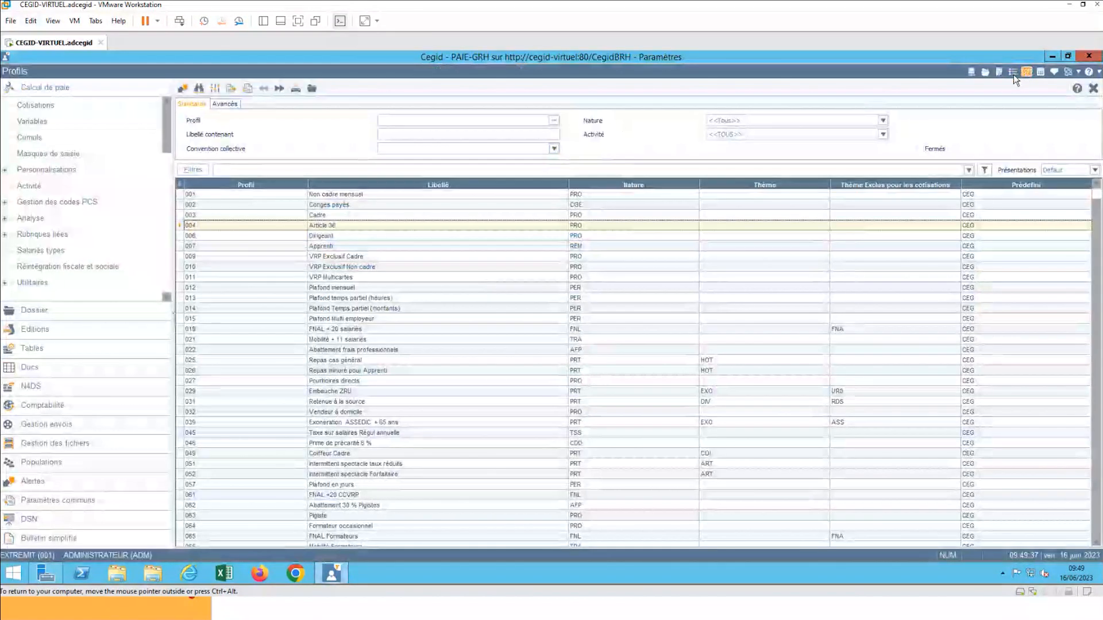
left_click(553, 294)
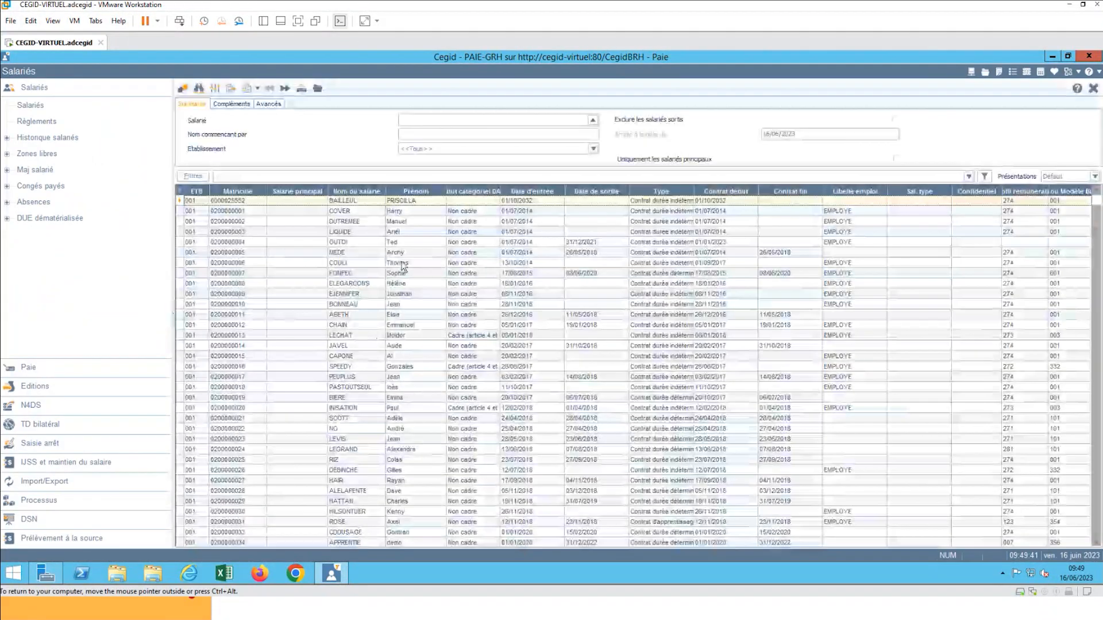
left_click(394, 251)
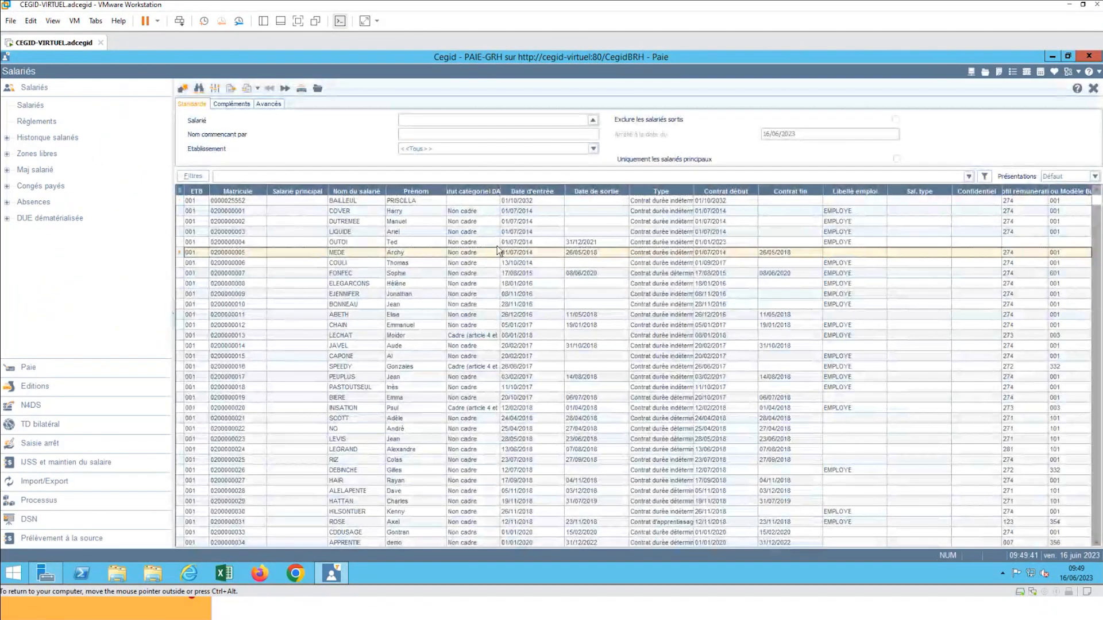
double_click(499, 251)
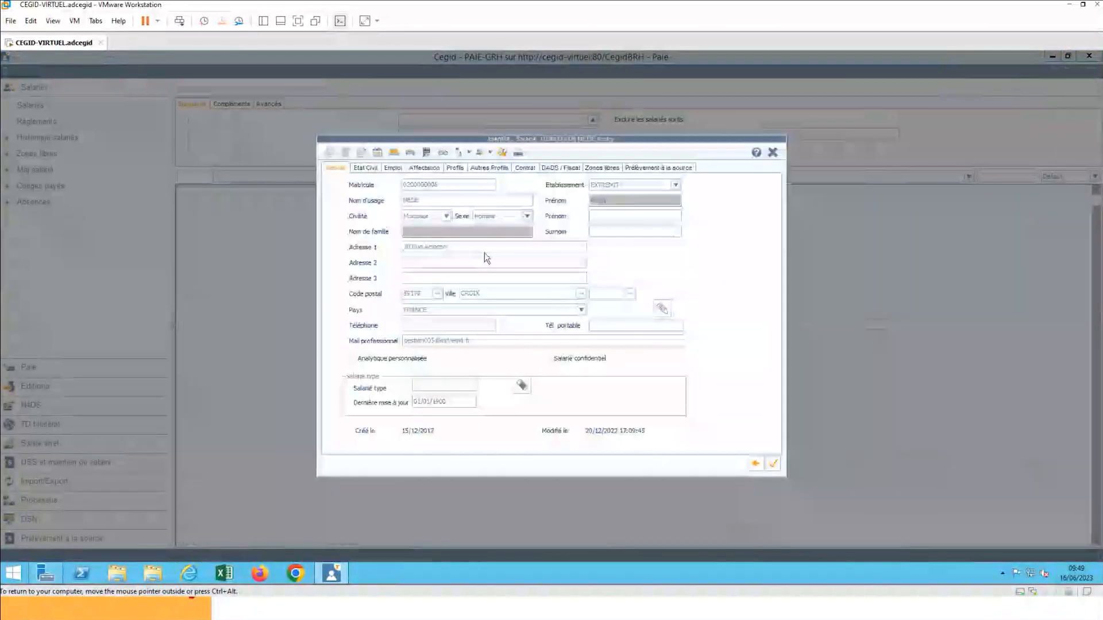
left_click(454, 169)
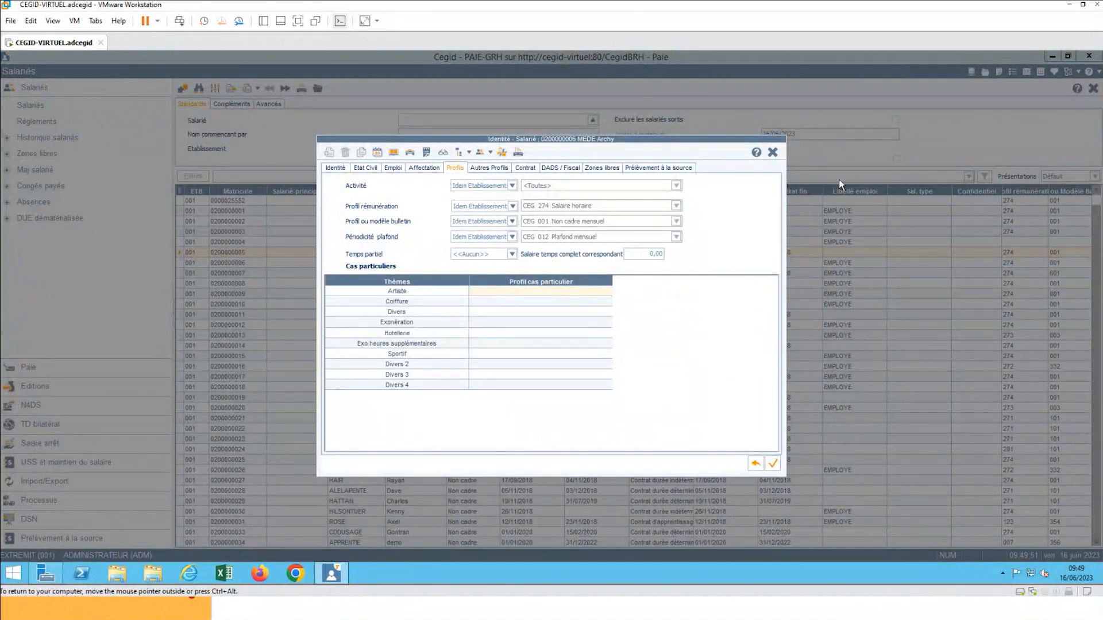
left_click(772, 152)
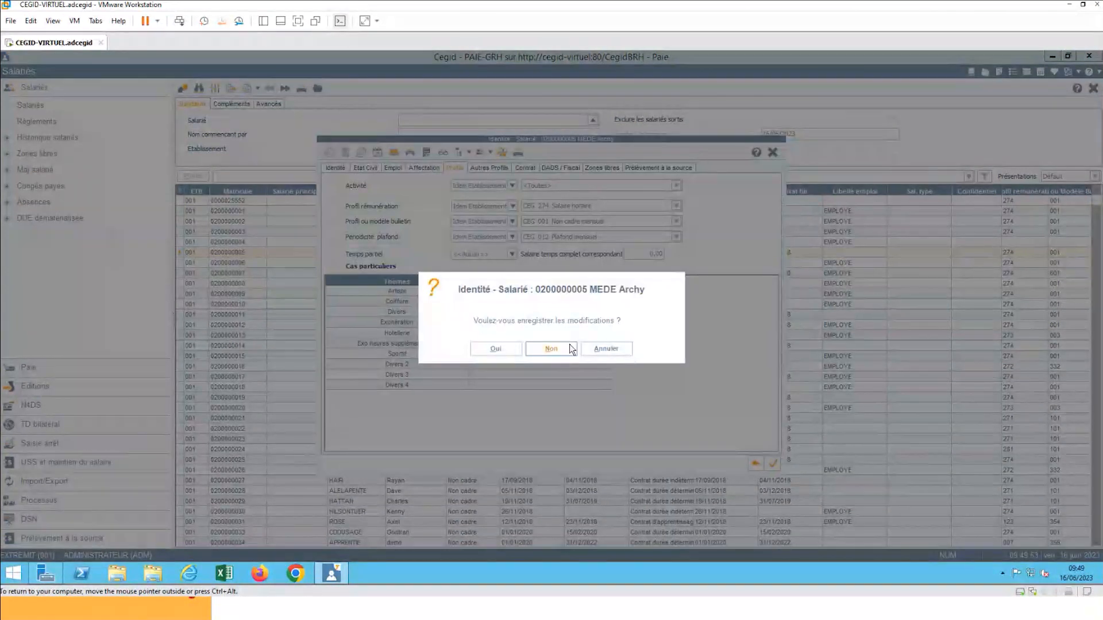
left_click(550, 349)
key("Escape")
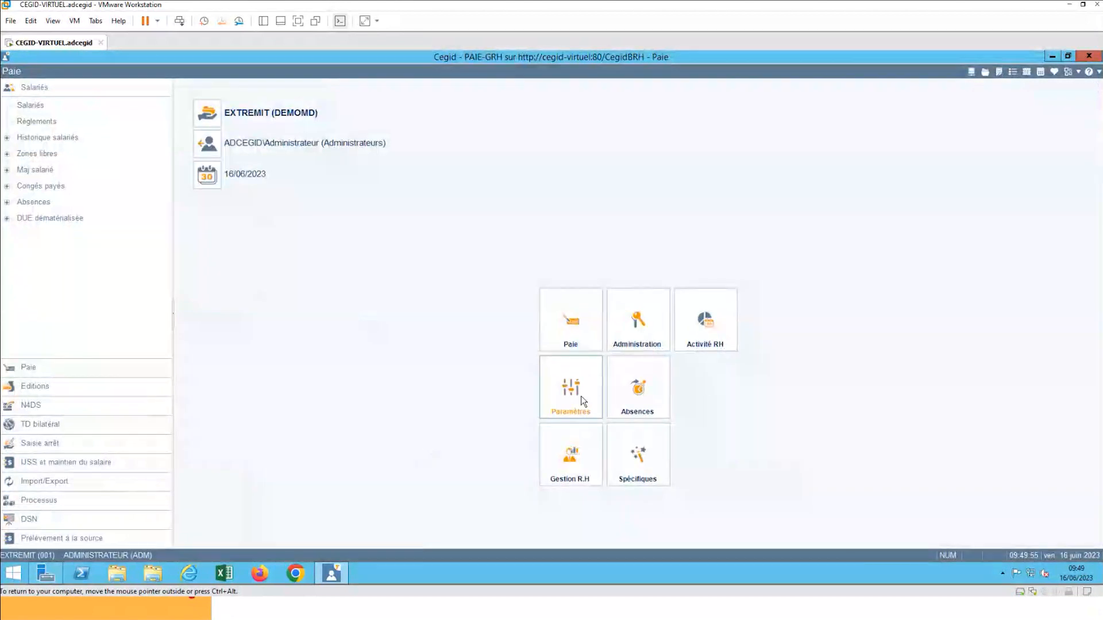
Examine the rubrics attached to profile 001 Non cadre mensuel in Paramètres, then close the profile
left_click(583, 401)
left_click(38, 138)
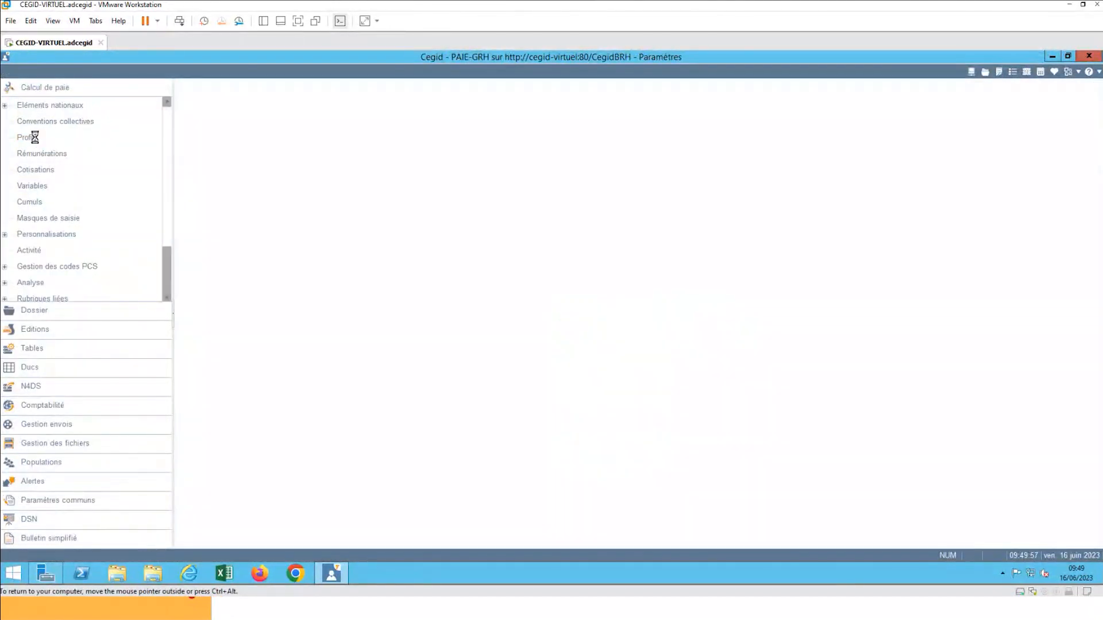
double_click(274, 193)
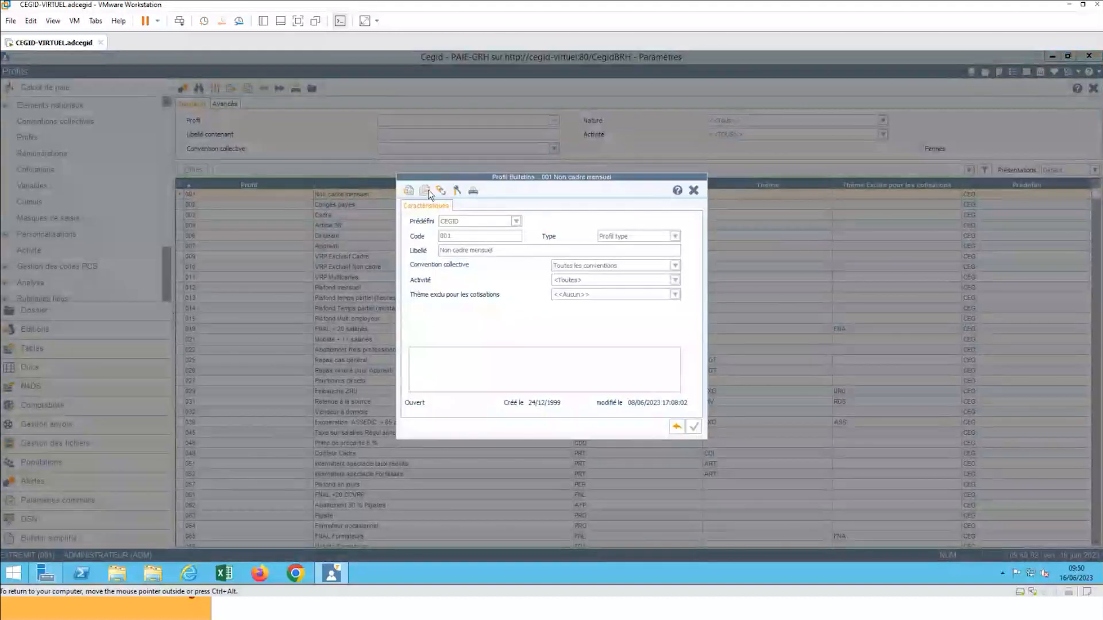
left_click(441, 190)
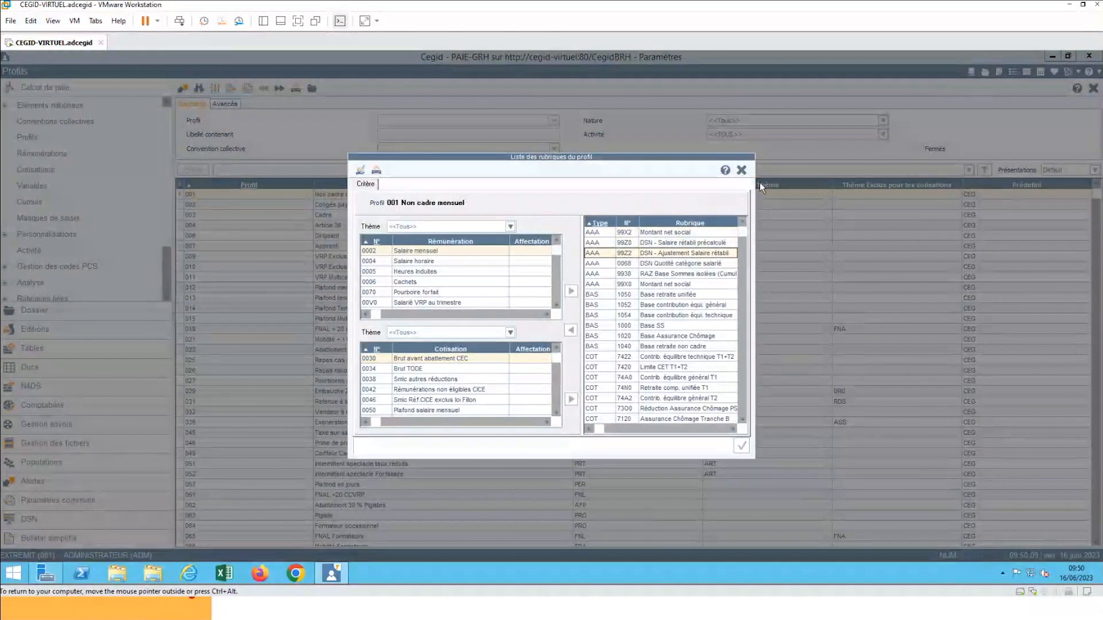
left_click(741, 170)
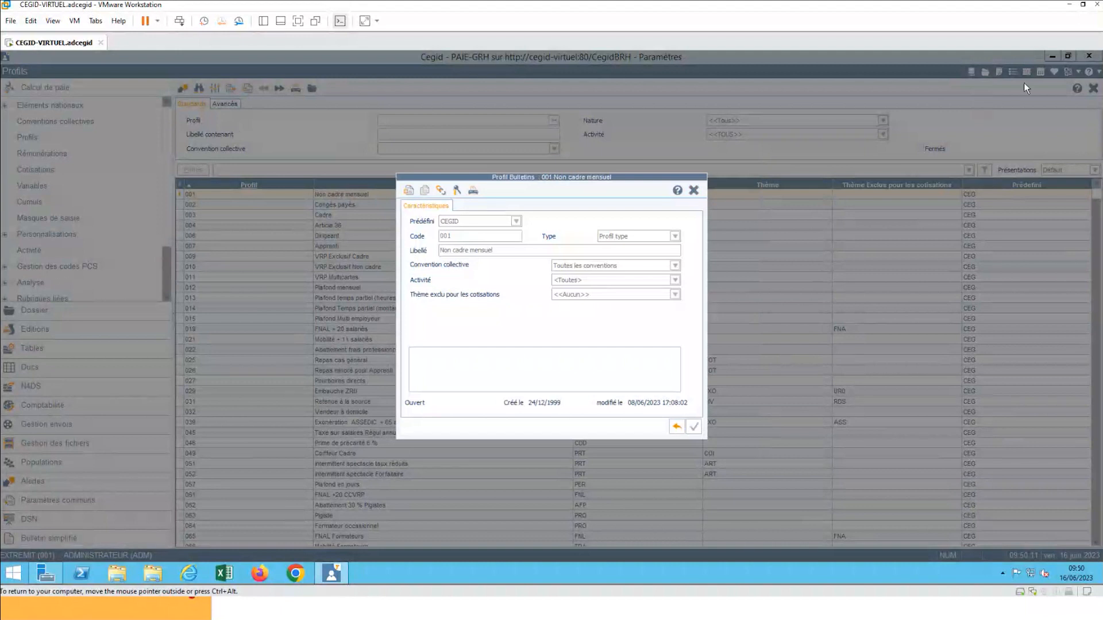
left_click(693, 190)
Return to the Paie module's Salariés list and open the third employee's record
left_click(1014, 70)
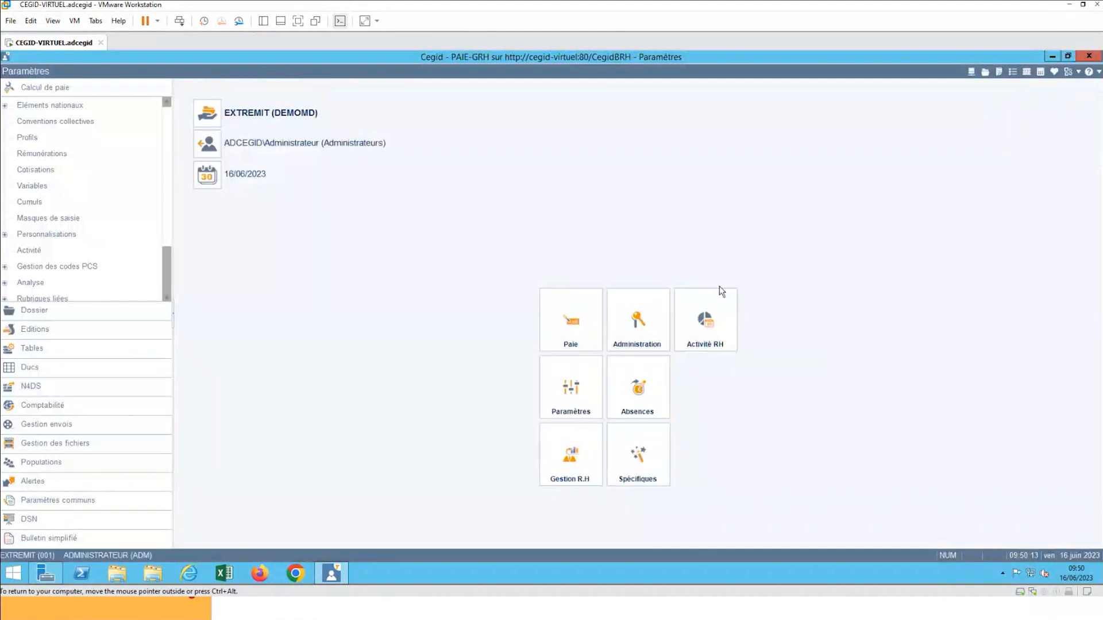
left_click(571, 320)
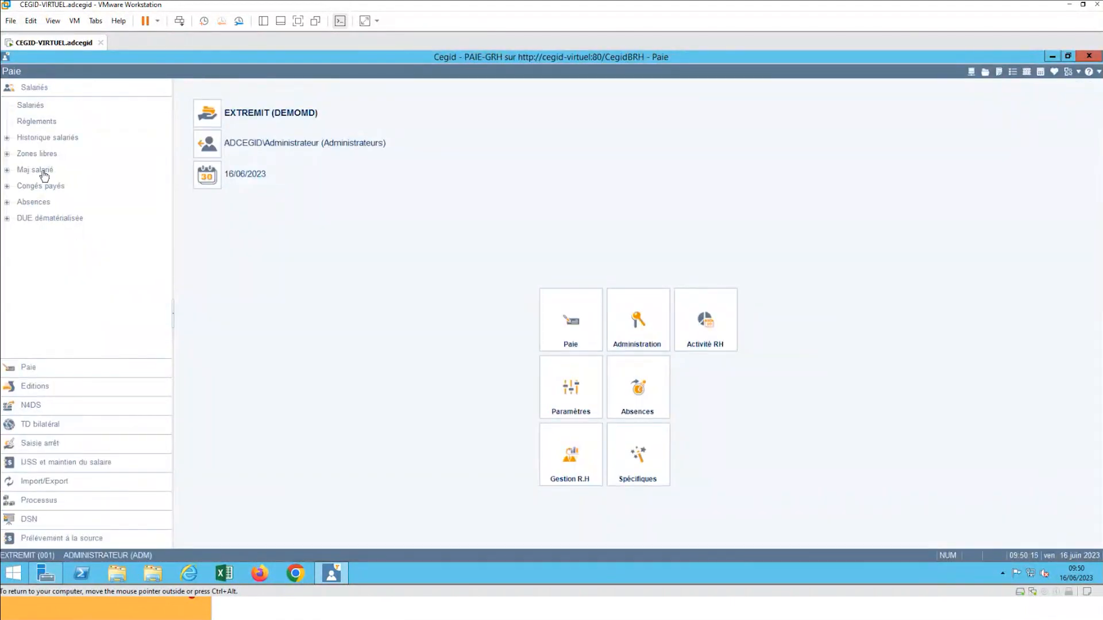
left_click(31, 106)
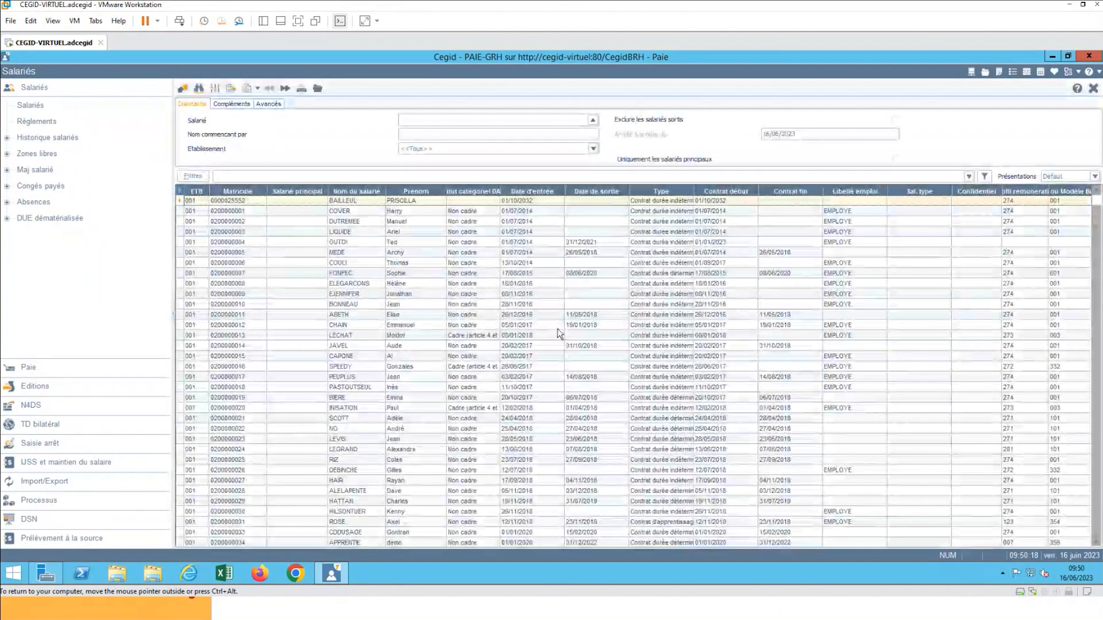
left_click(371, 223)
double_click(370, 221)
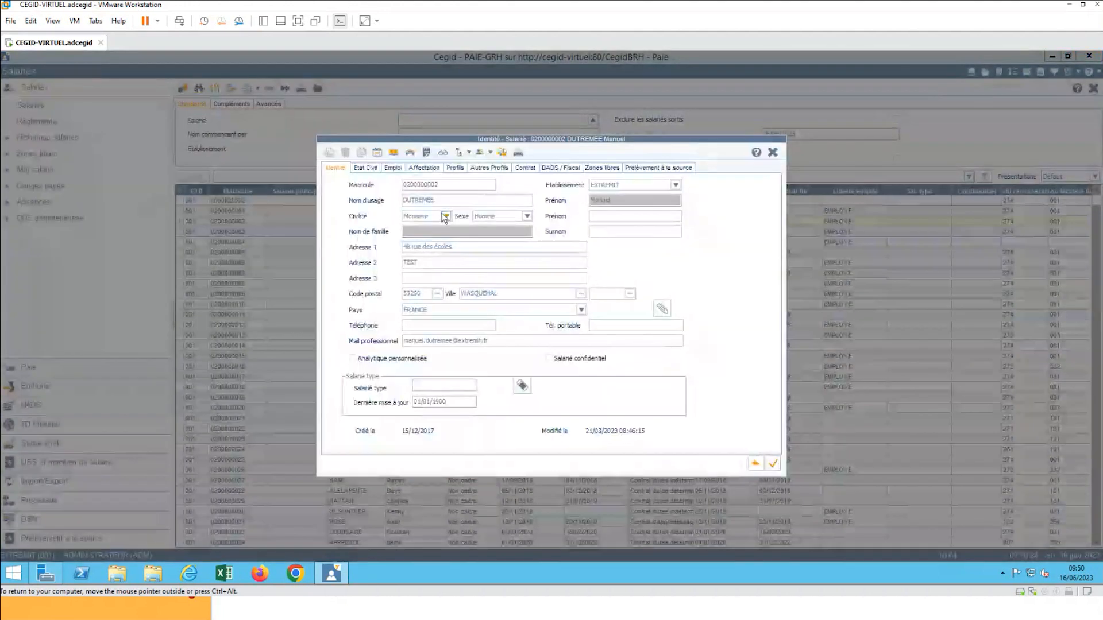
Display the remuneration, payslip and special-case profiles assigned to the employee in the open record
left_click(456, 168)
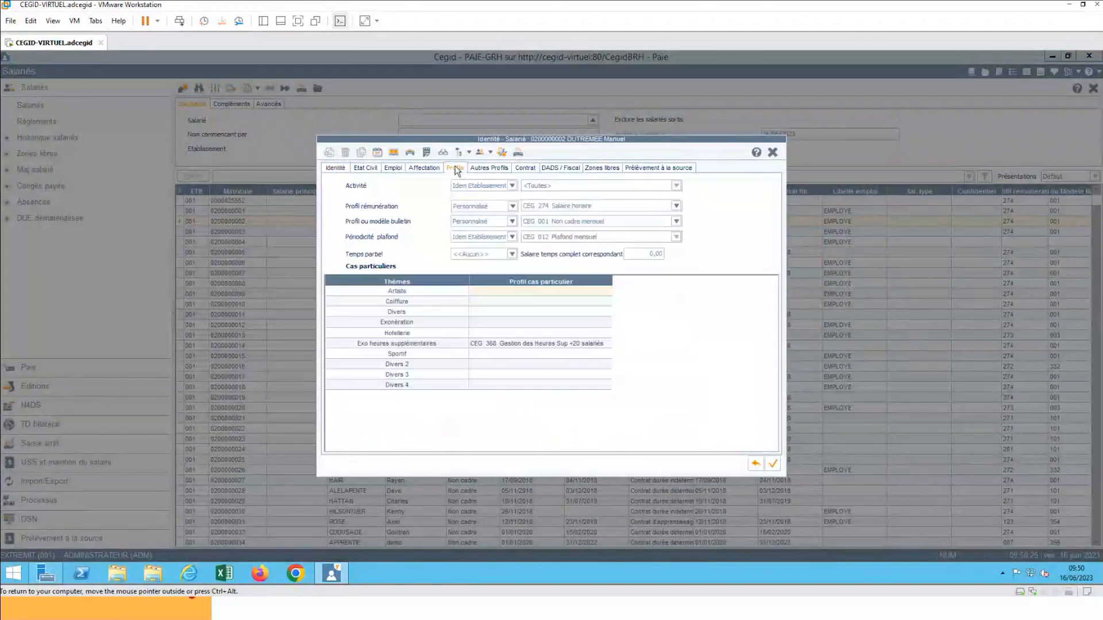